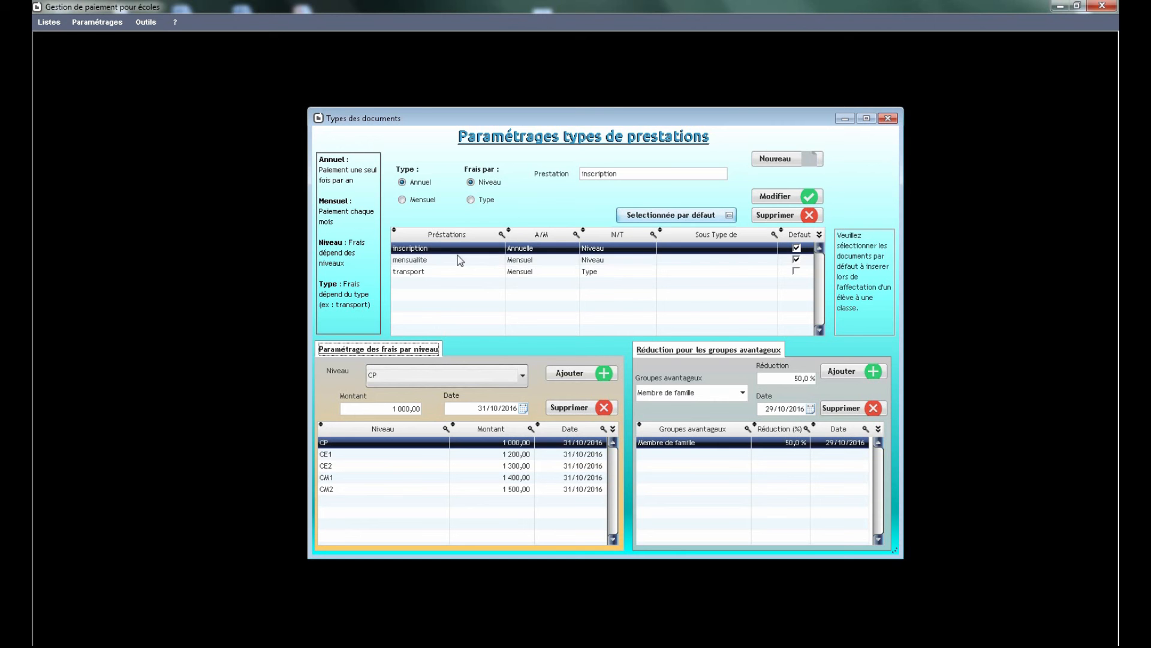
pyautogui.click(420, 273)
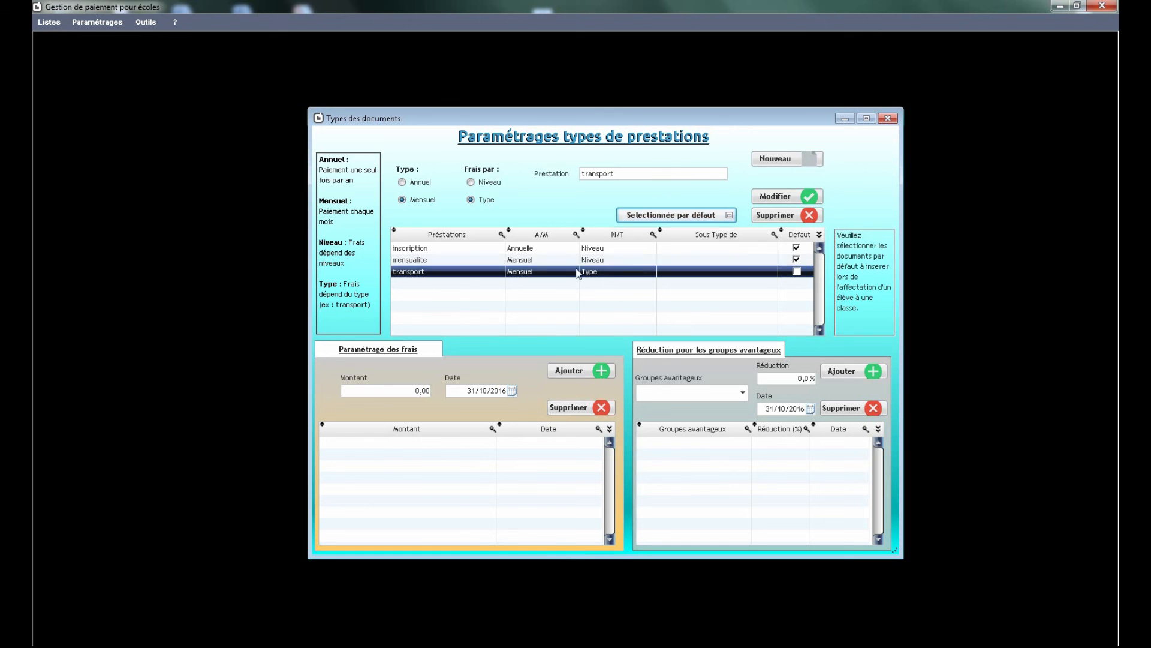
pyautogui.click(429, 249)
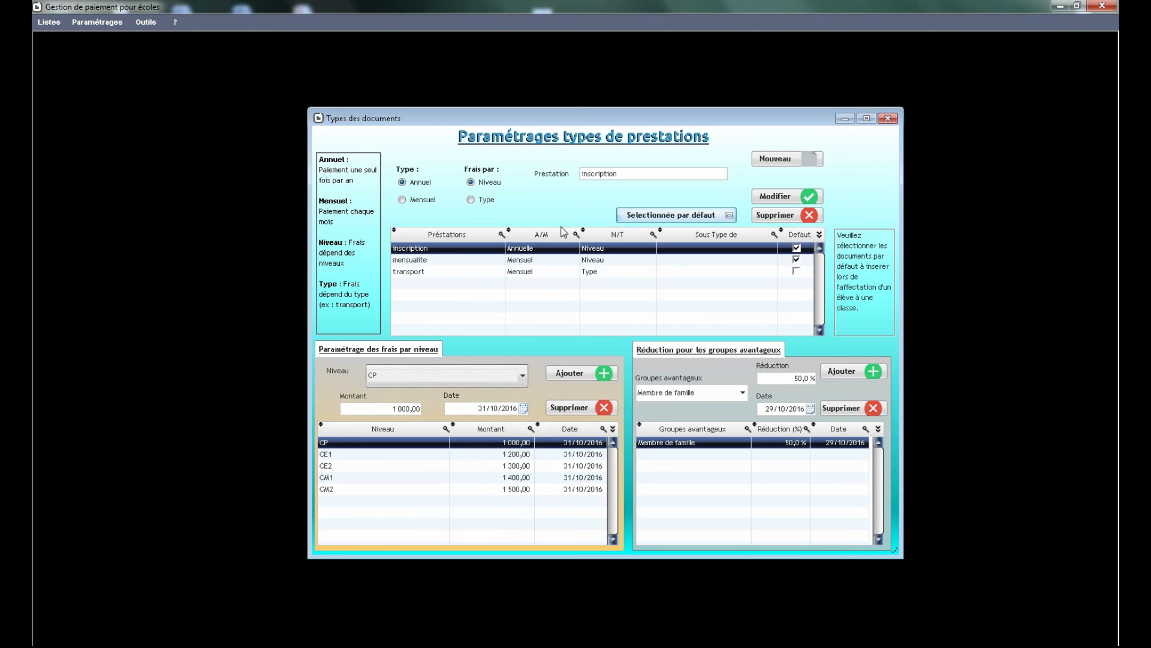
pyautogui.doubleClick(604, 175)
pyautogui.write('cantine')
# - Add a new service named "cantine" with type Mensuel and fees by Type
pyautogui.click(775, 158)
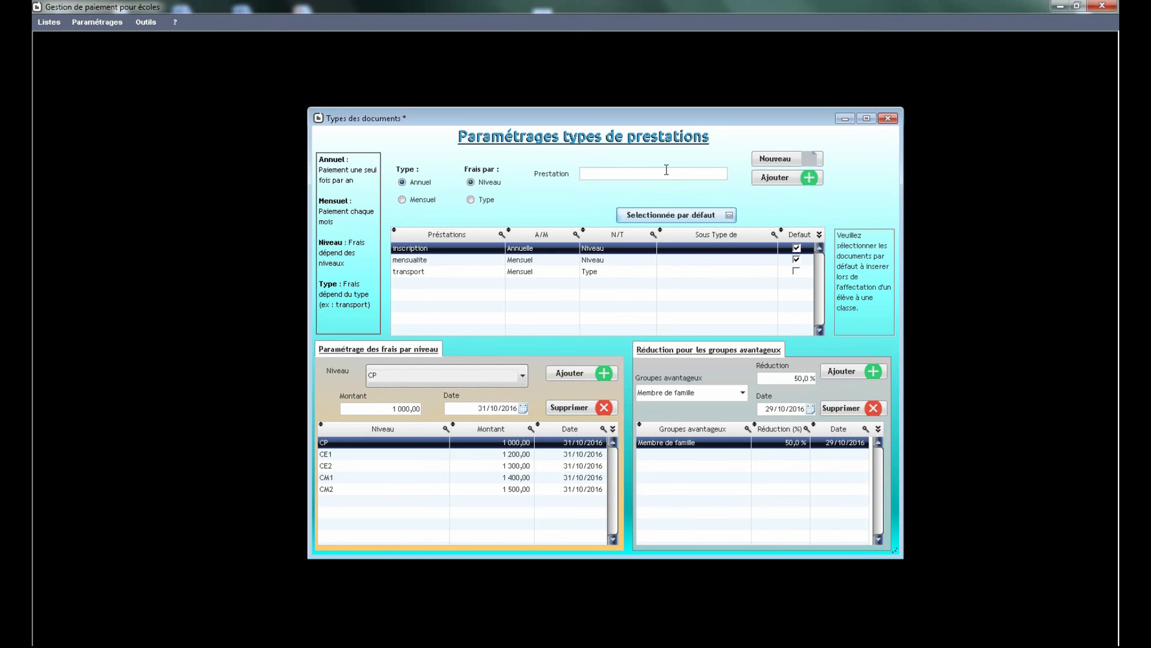
pyautogui.write('cantine')
pyautogui.click(418, 201)
pyautogui.click(485, 200)
pyautogui.click(776, 178)
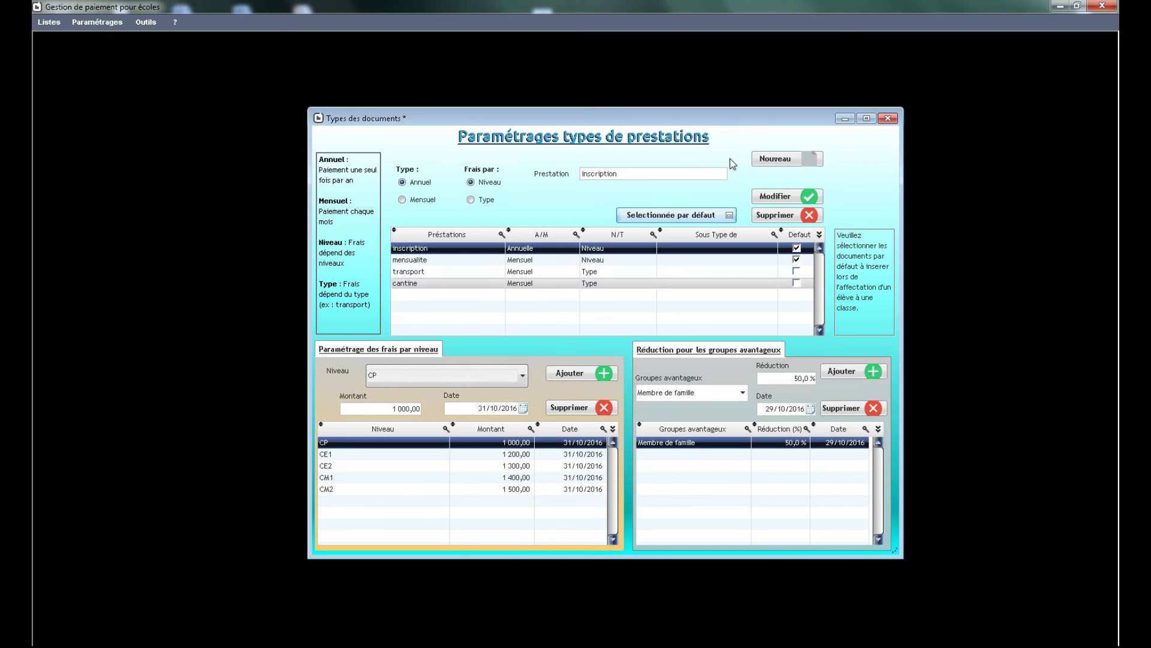
# - Add a fee amount of 150 for the cantine service
pyautogui.click(452, 286)
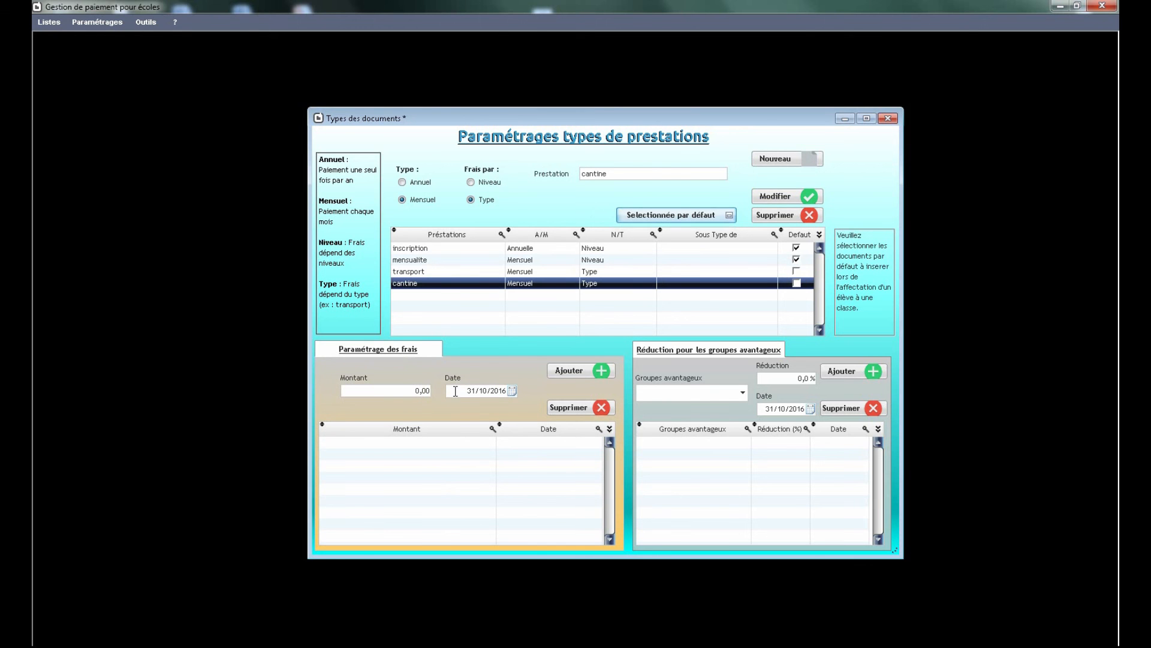
pyautogui.click(414, 388)
pyautogui.write('350')
pyautogui.press('BackSpace')
pyautogui.press('BackSpace')
pyautogui.write('150')
pyautogui.click(575, 370)
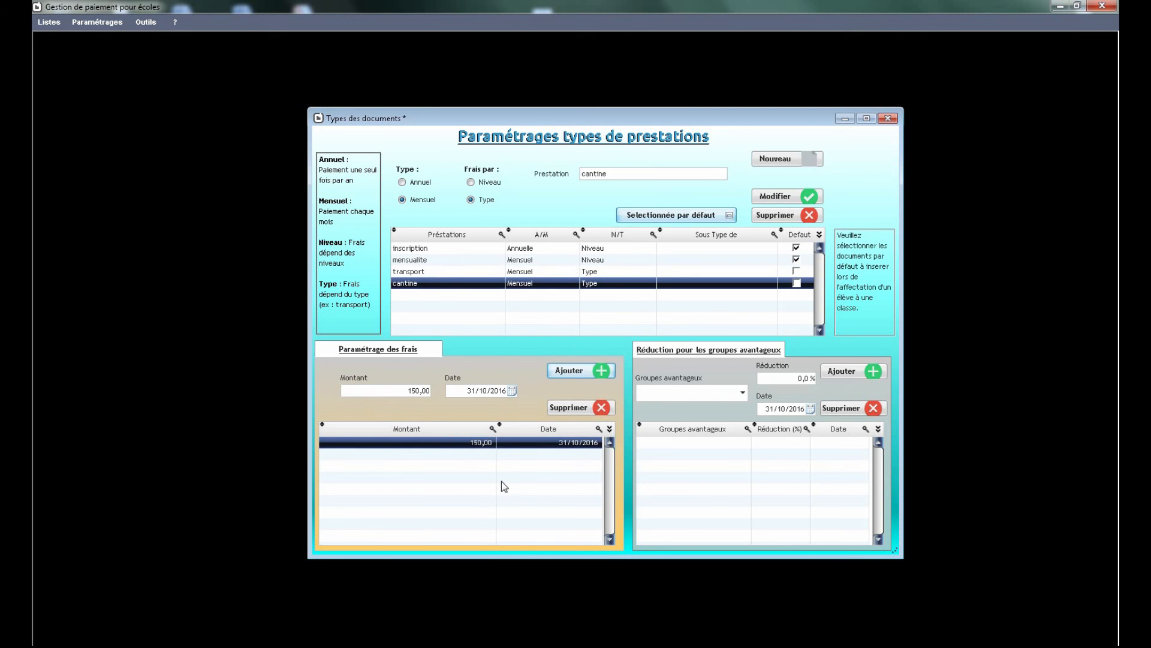
# - Add a fee amount of 200 for the transport service
pyautogui.click(443, 273)
pyautogui.click(415, 388)
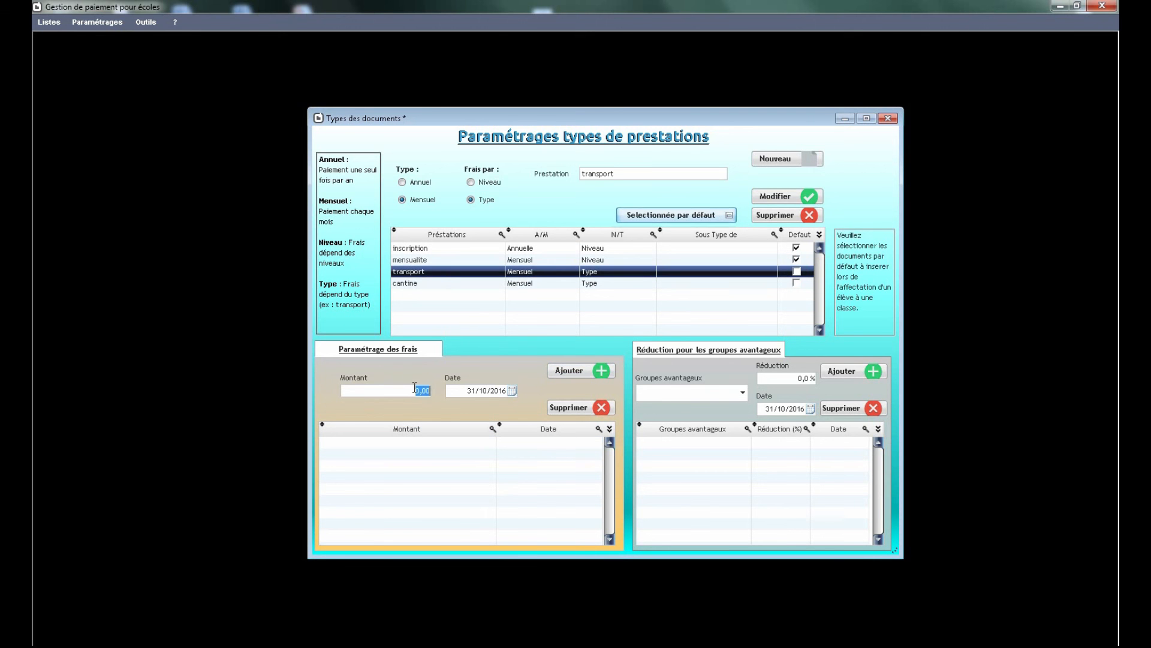
pyautogui.write('200')
pyautogui.click(567, 372)
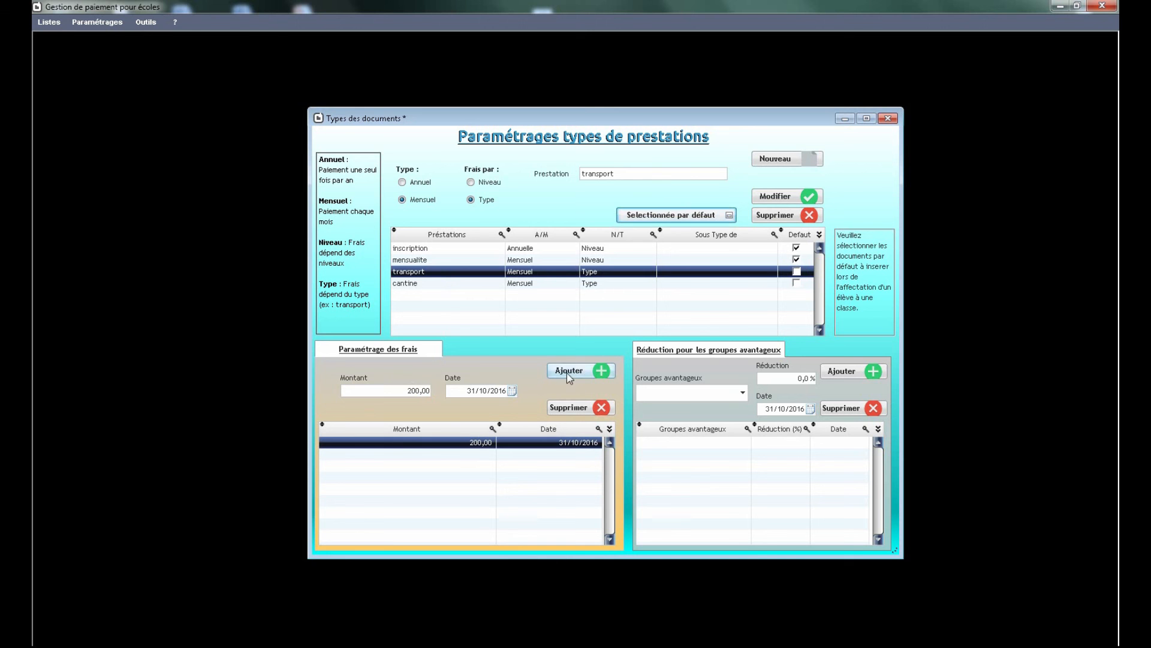
# - Add a fee of 100 for the PS level under Creche to the mensualite service
pyautogui.click(439, 286)
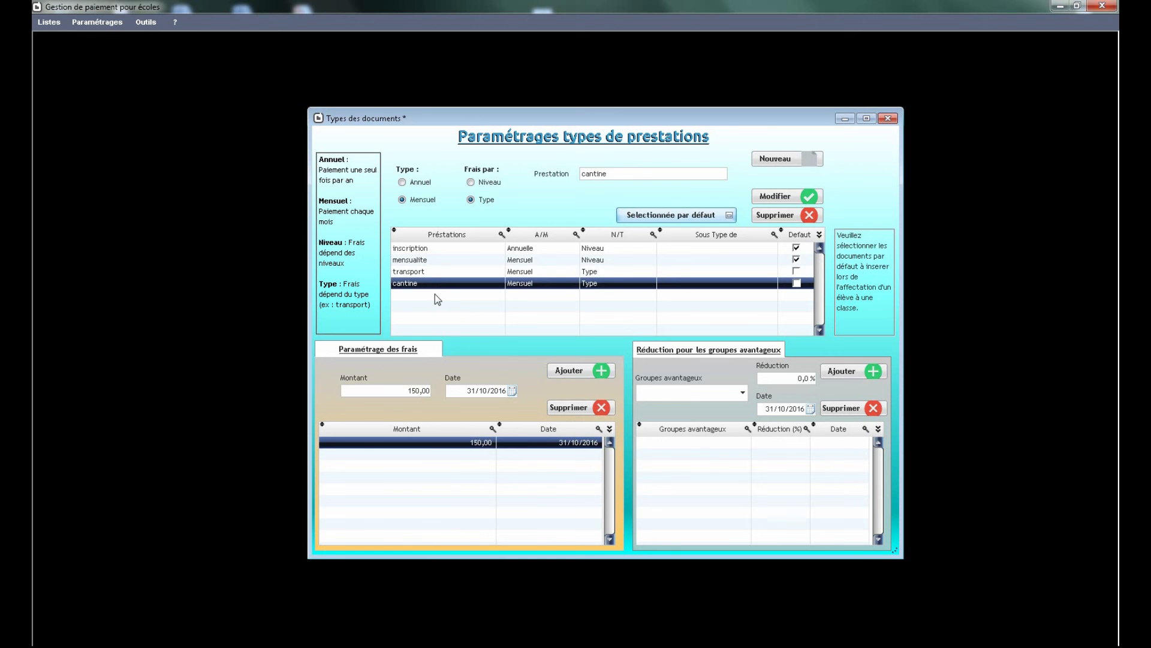
pyautogui.click(437, 263)
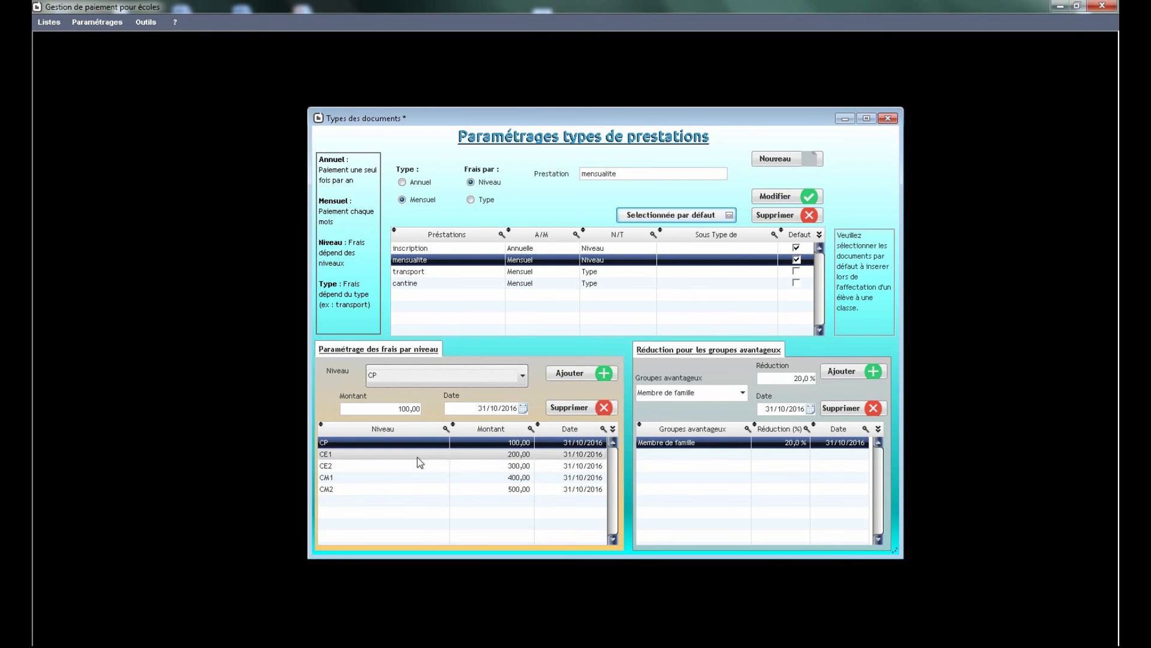
pyautogui.click(526, 377)
pyautogui.click(407, 495)
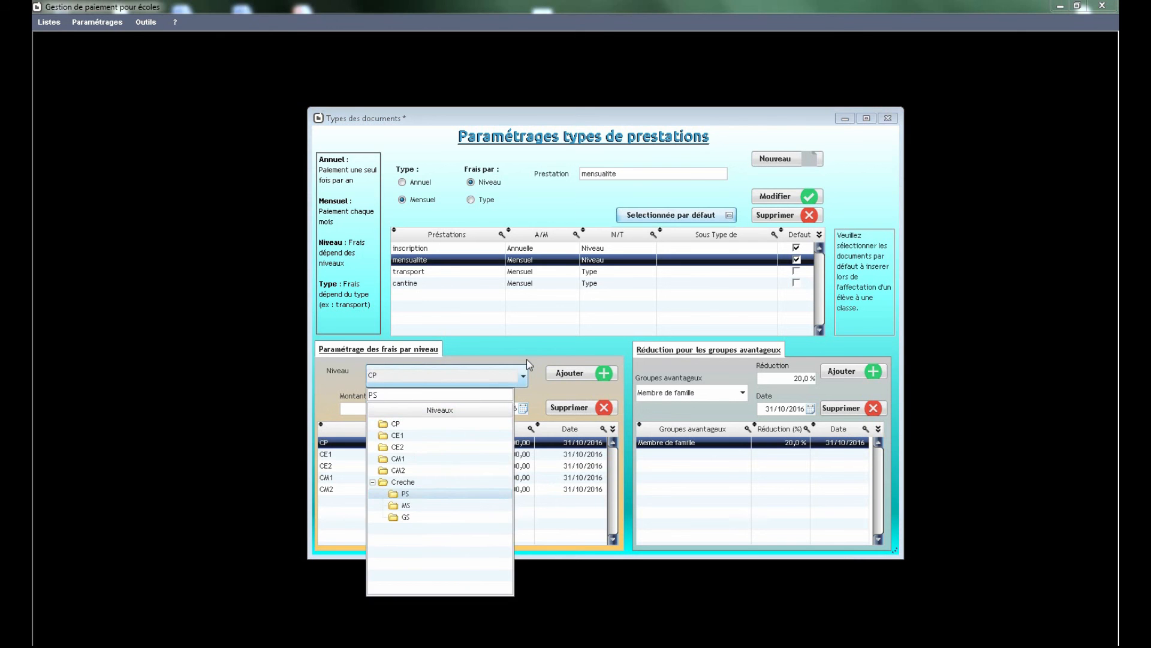
pyautogui.click(523, 368)
pyautogui.click(397, 409)
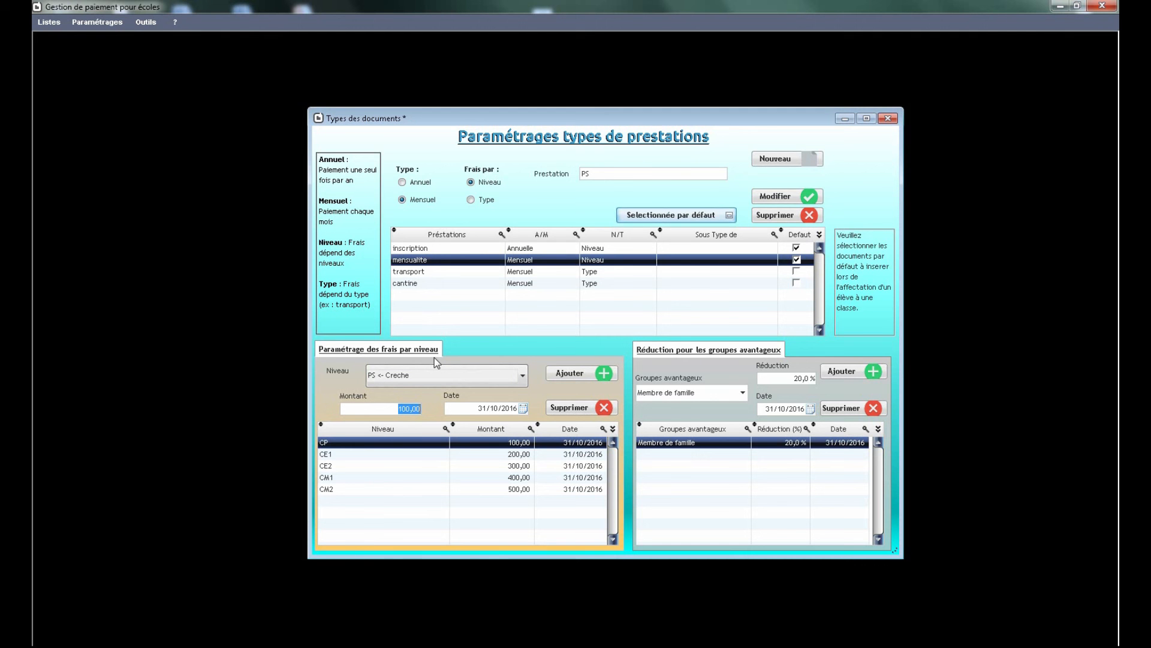
pyautogui.click(576, 374)
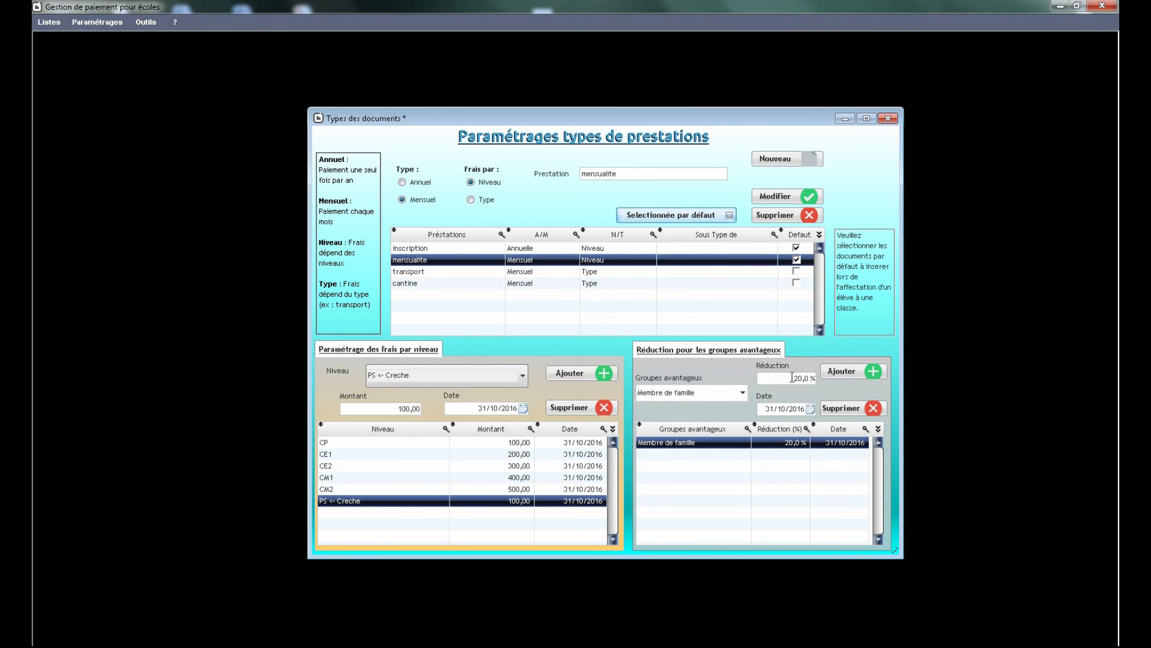
pyautogui.click(468, 271)
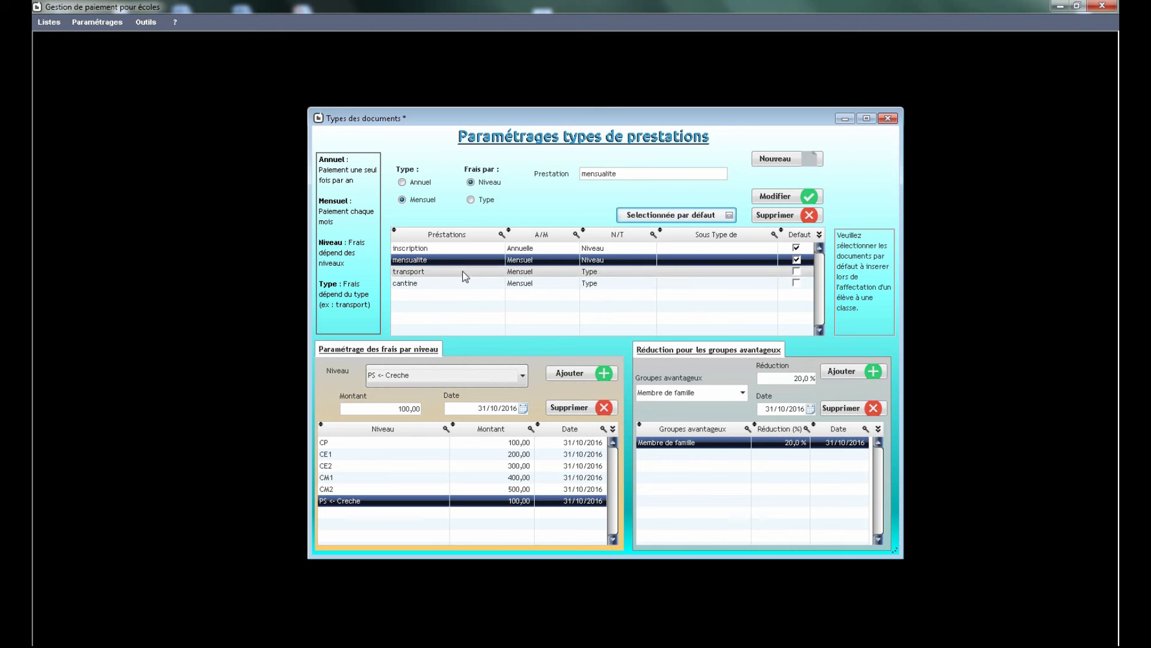
pyautogui.click(446, 260)
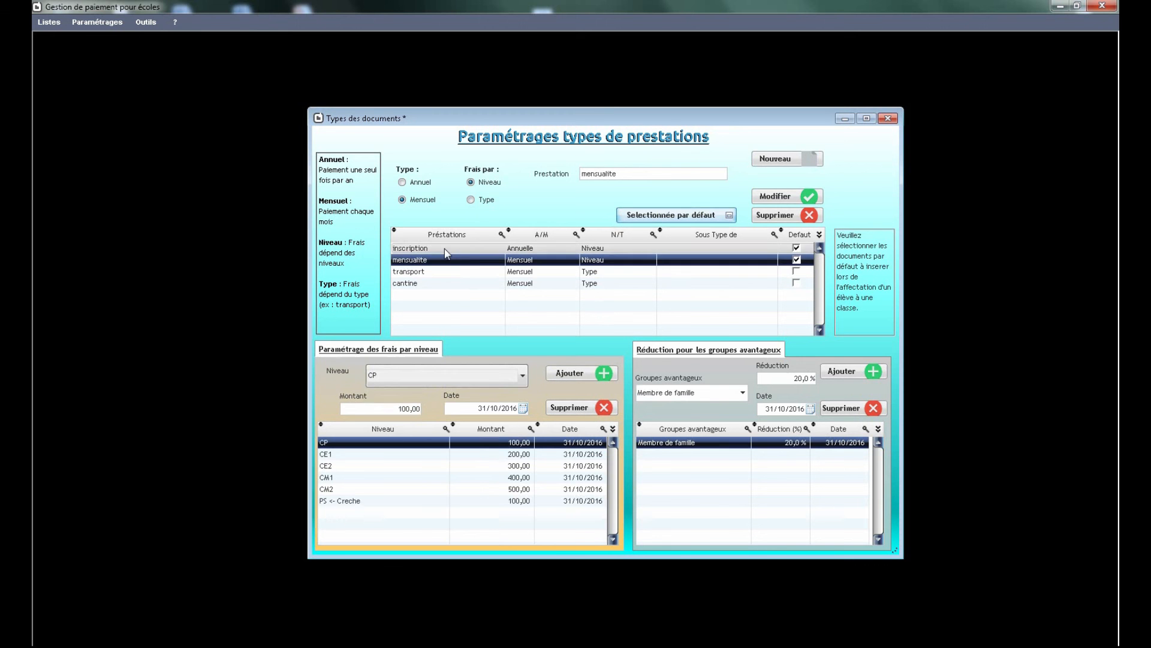
pyautogui.click(446, 248)
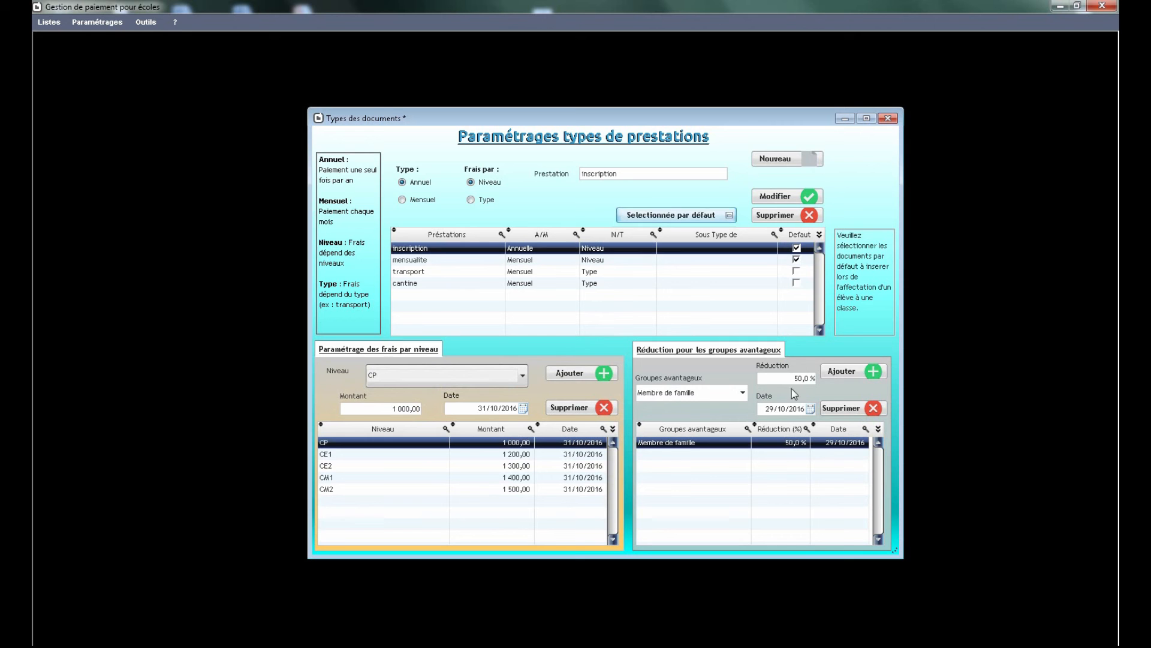
# - Add a 30% reduction for the "Enfants d'employés" group to the cantine service
pyautogui.click(442, 284)
pyautogui.click(743, 392)
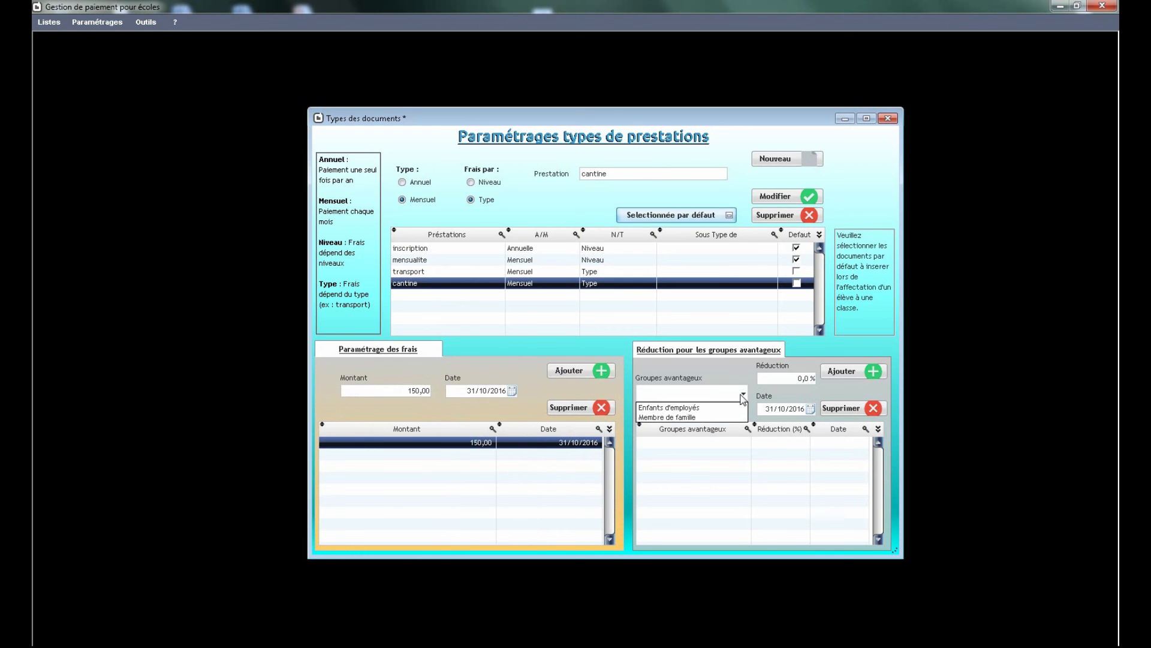
pyautogui.click(668, 407)
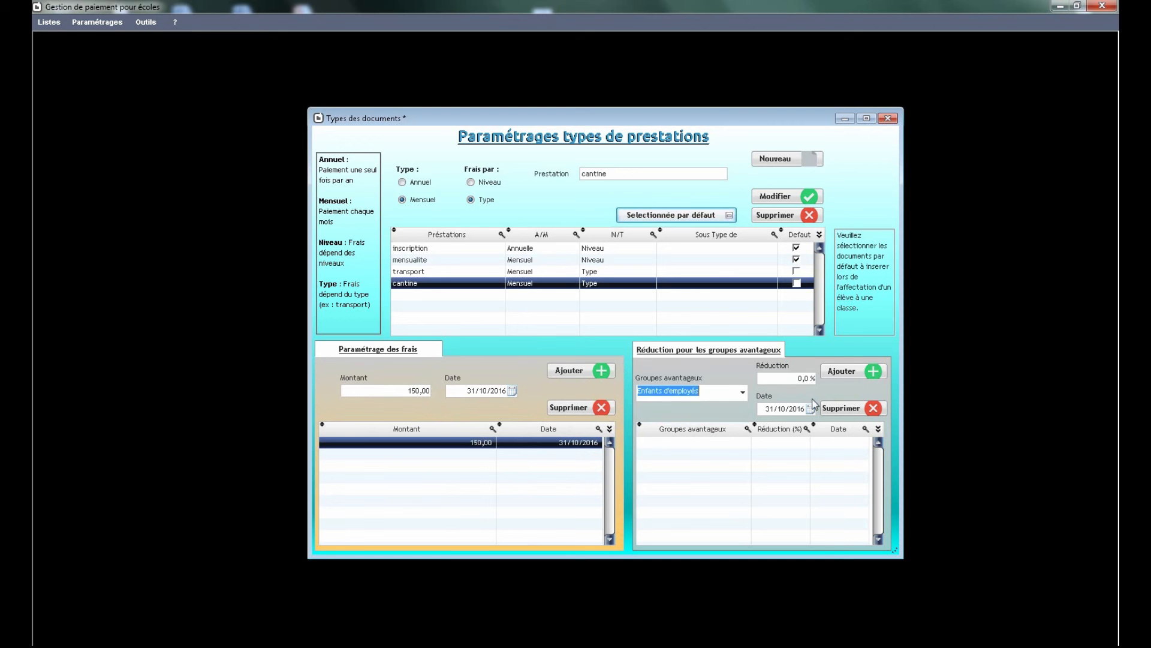
pyautogui.click(801, 378)
pyautogui.write('30')
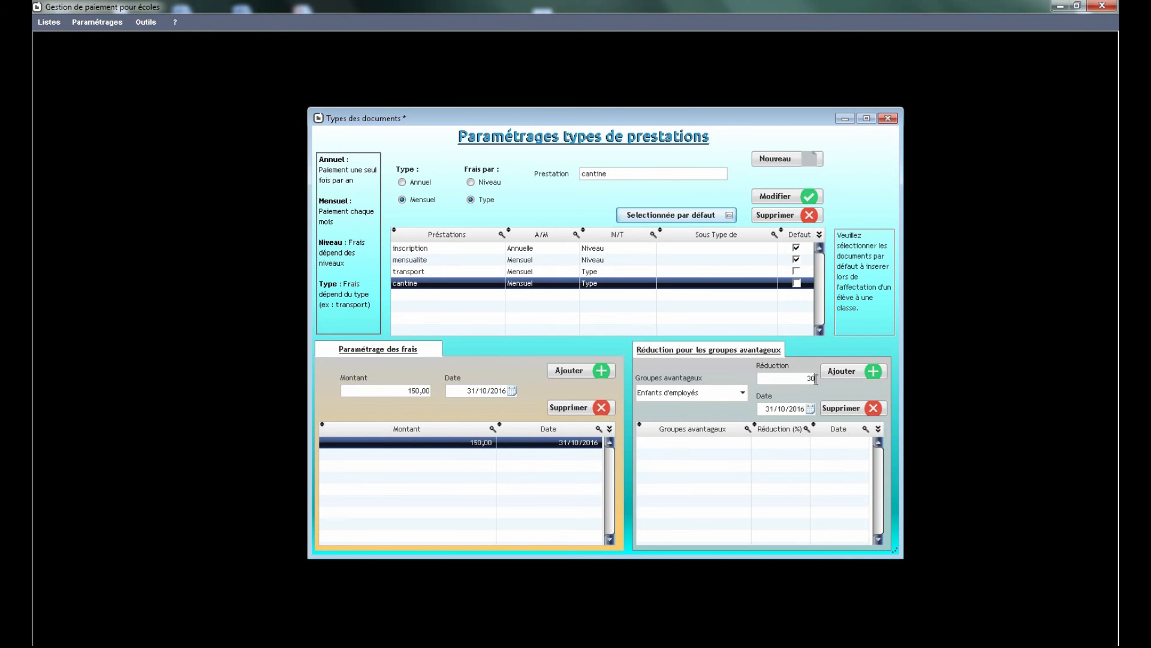
pyautogui.click(842, 371)
# - Add a 10% reduction for the "Membre de famille" group to the transport service
pyautogui.click(566, 271)
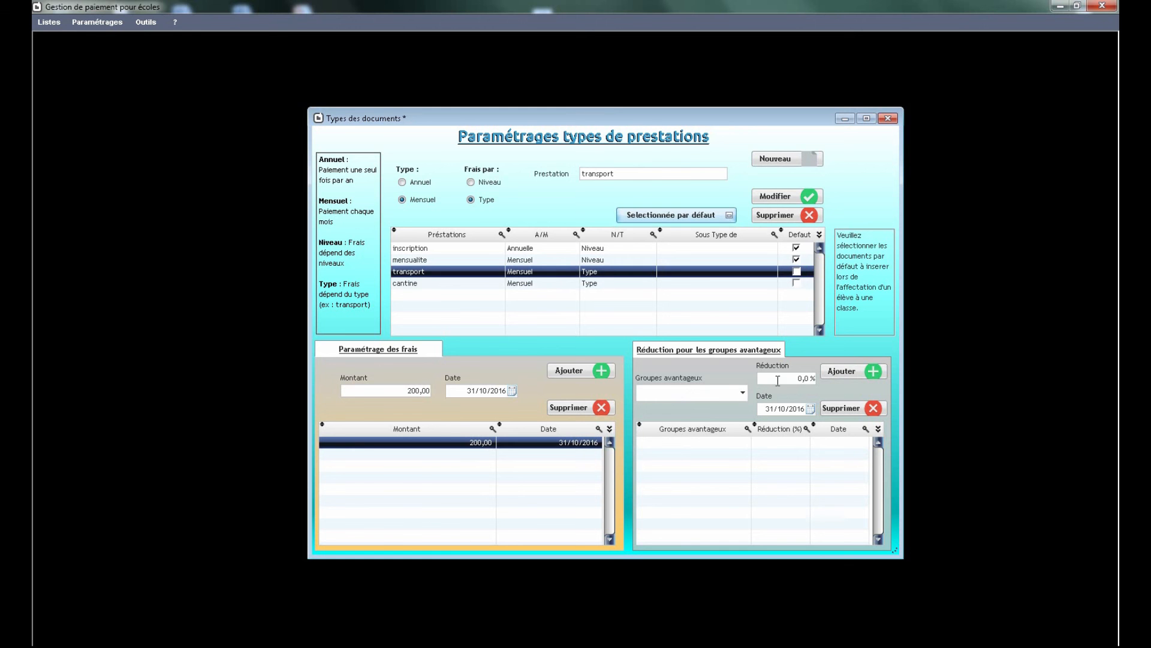
pyautogui.click(743, 394)
pyautogui.click(688, 418)
pyautogui.click(790, 379)
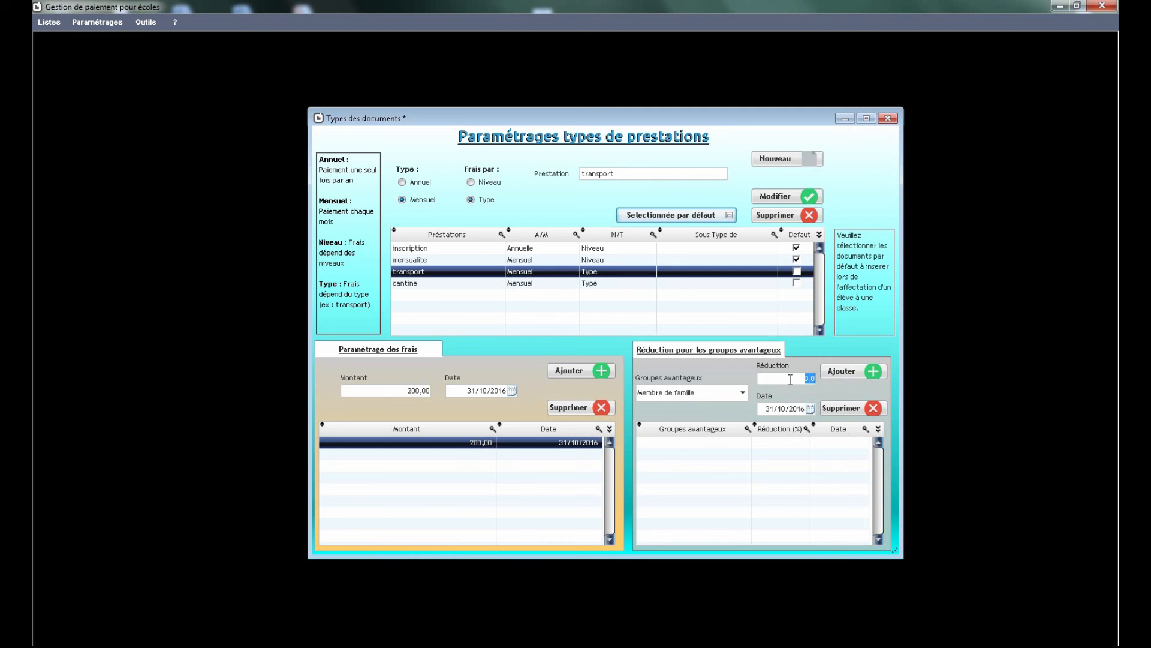
pyautogui.write('10')
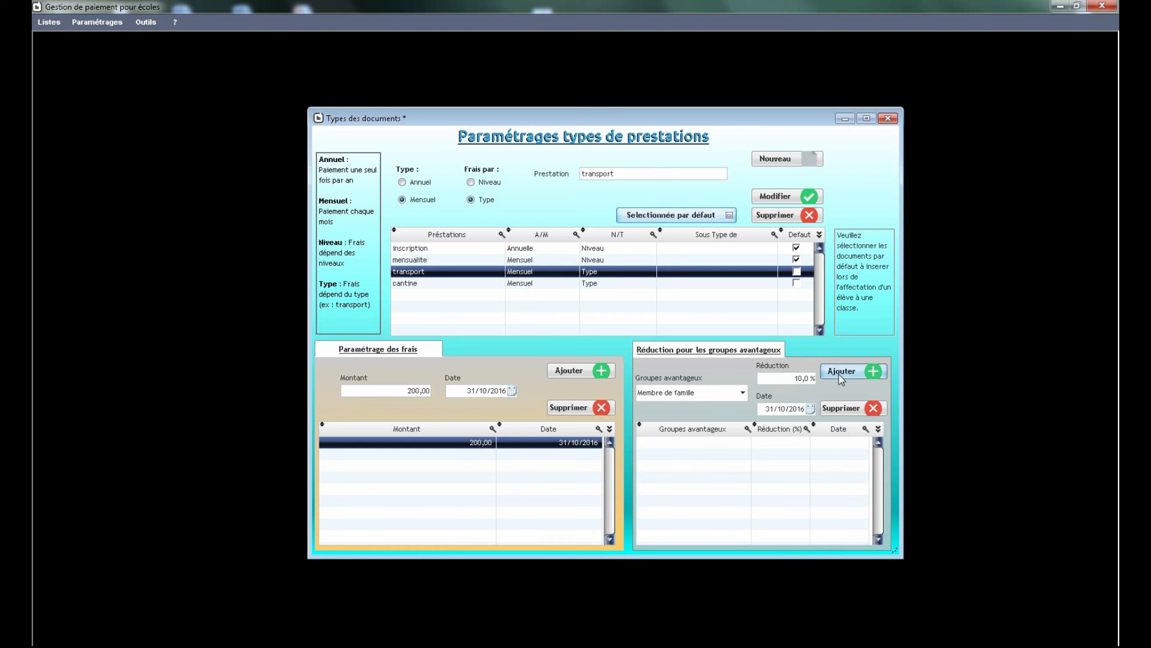
pyautogui.click(842, 372)
# - Review the fees, reductions and default selection of the cantine, transport, mensualite and inscription services
pyautogui.click(527, 282)
pyautogui.click(529, 272)
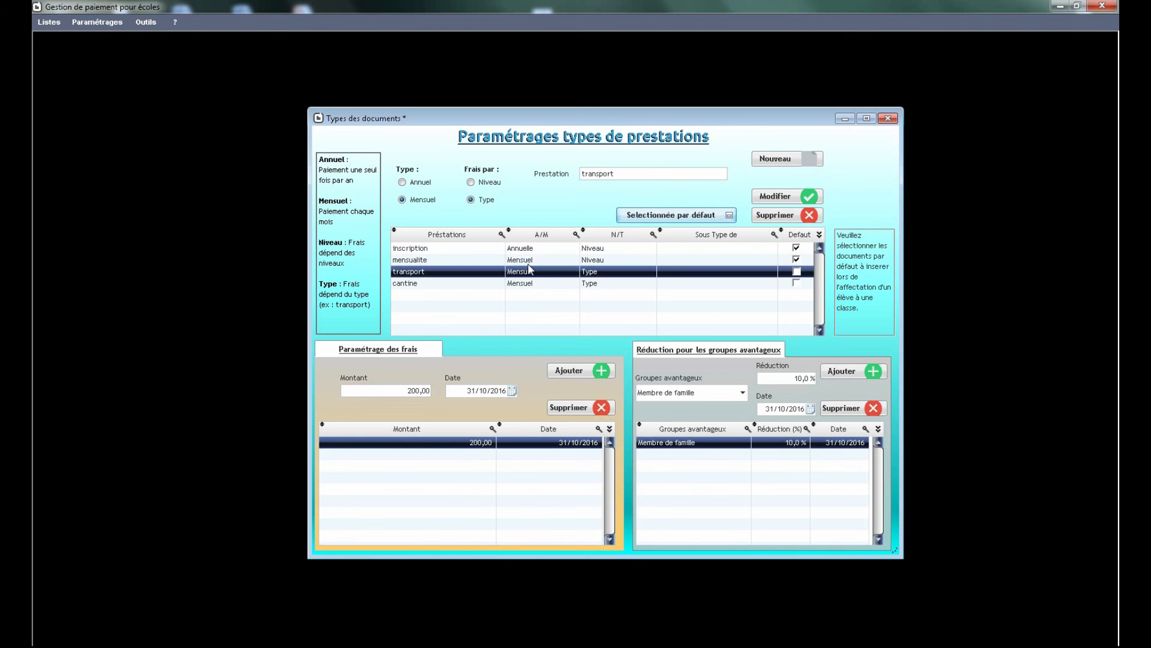
pyautogui.click(529, 261)
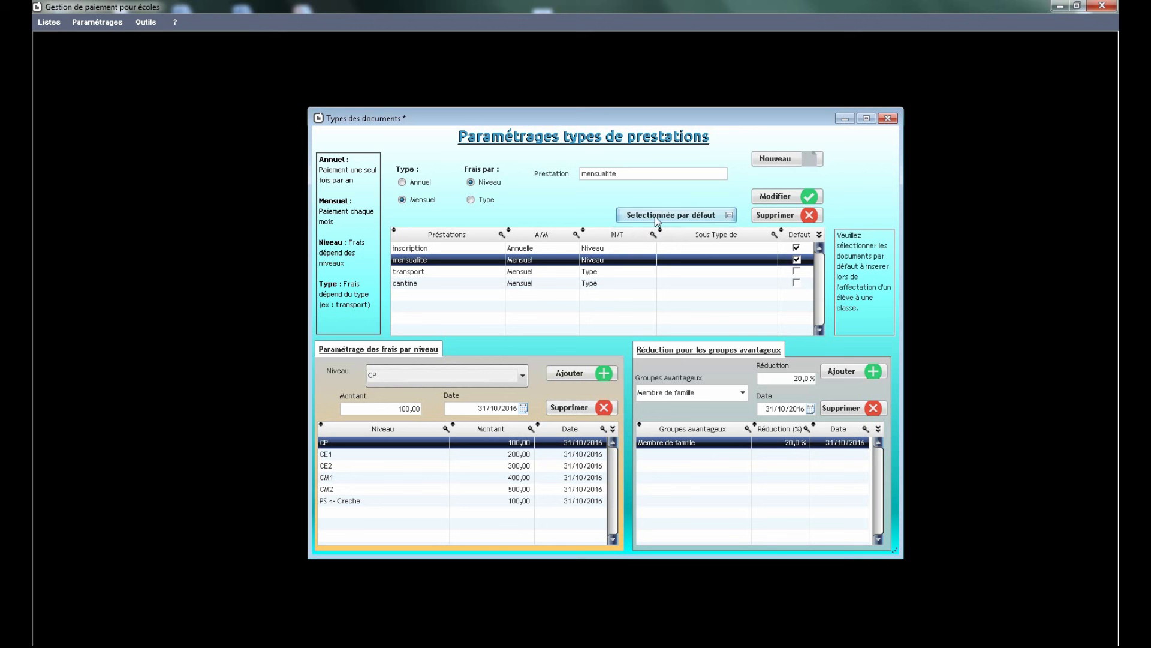
pyautogui.click(462, 248)
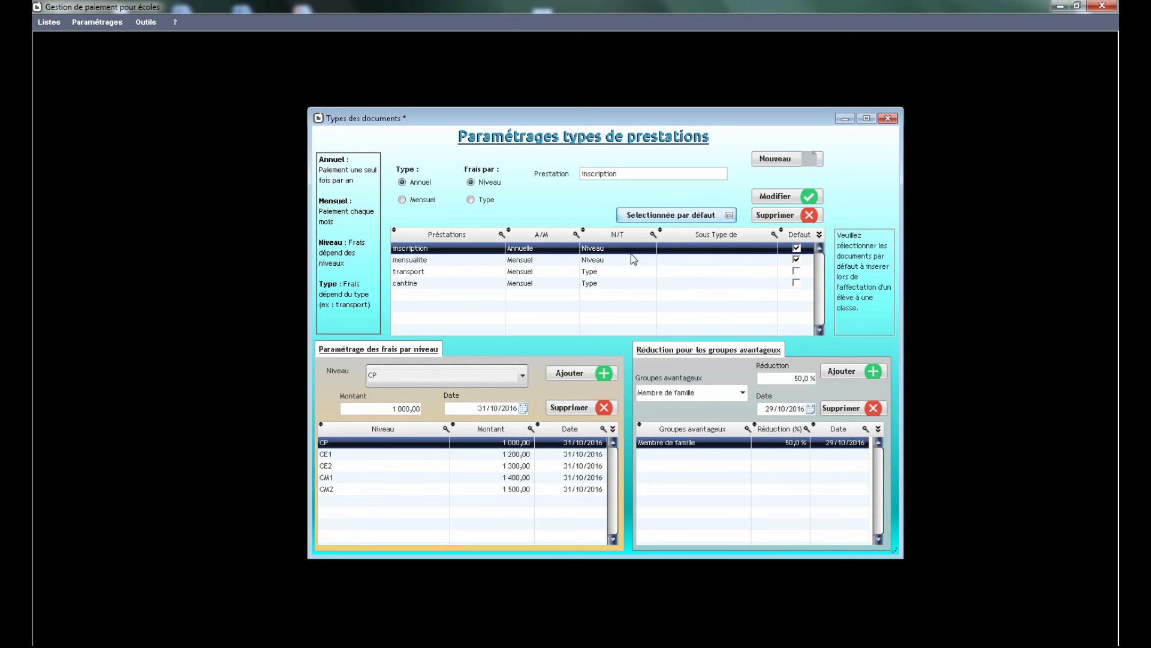
pyautogui.click(606, 261)
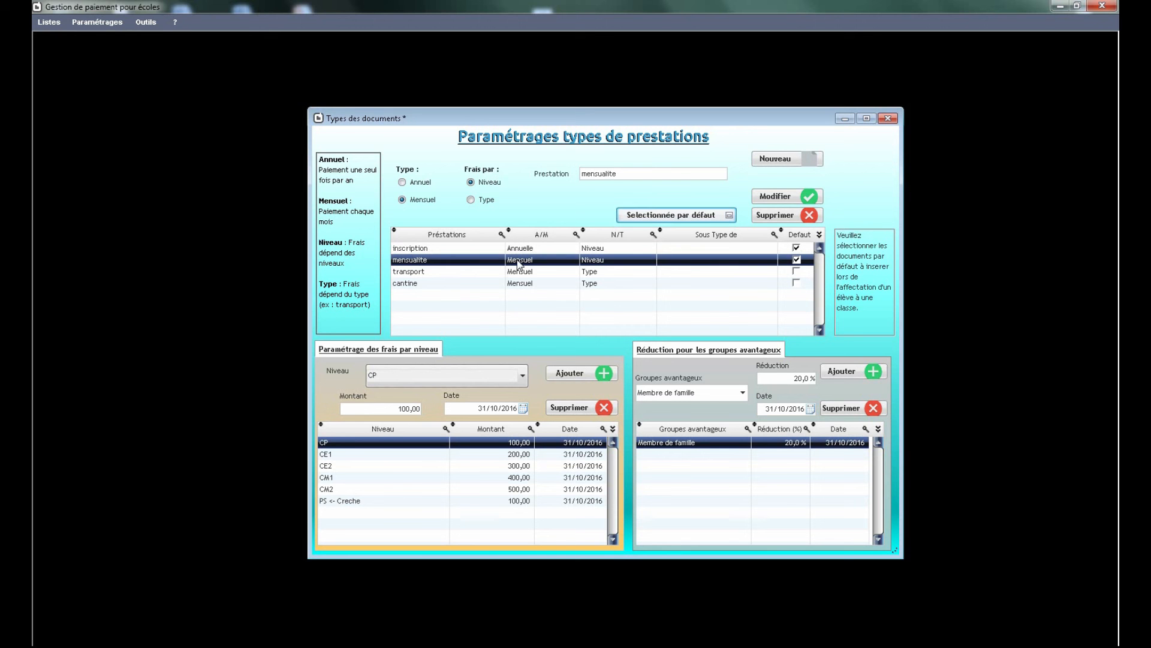
pyautogui.click(469, 251)
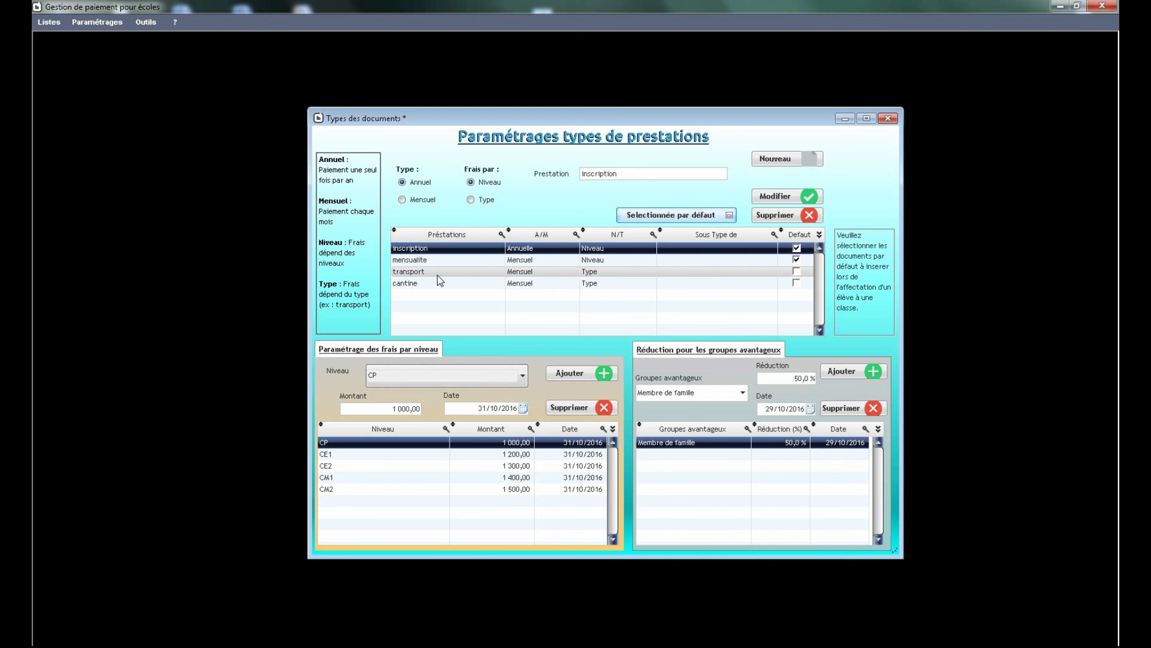